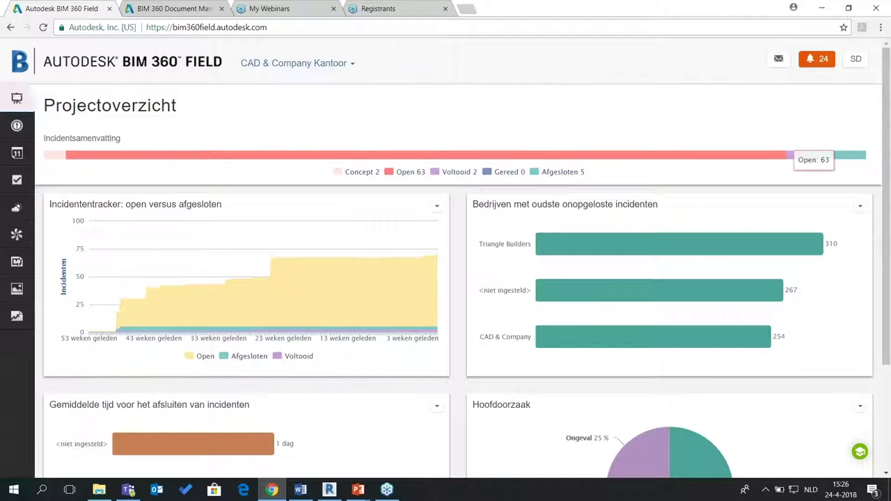
# - Browse the project's incidents, tasks and checklists overviews
pyautogui.click(21, 127)
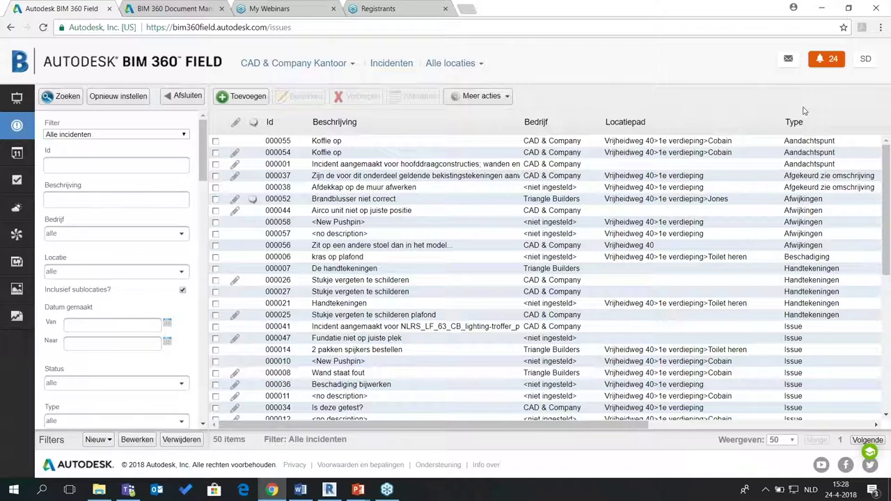
pyautogui.click(17, 154)
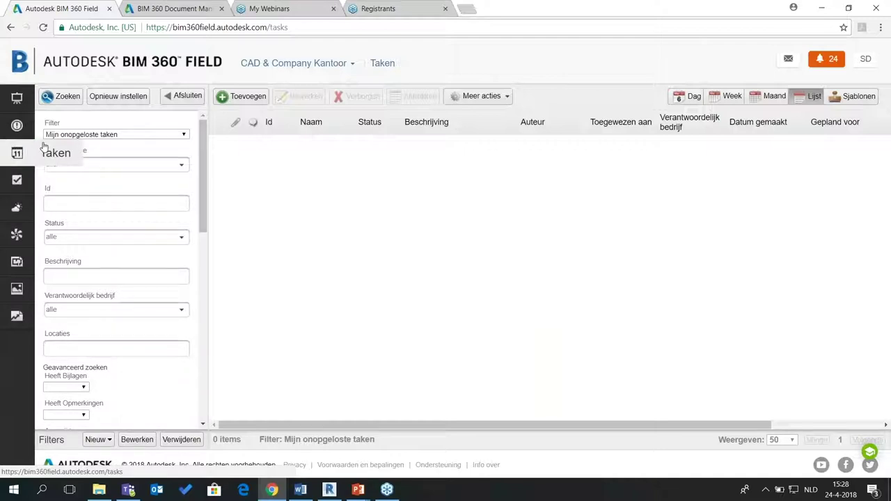
pyautogui.click(27, 186)
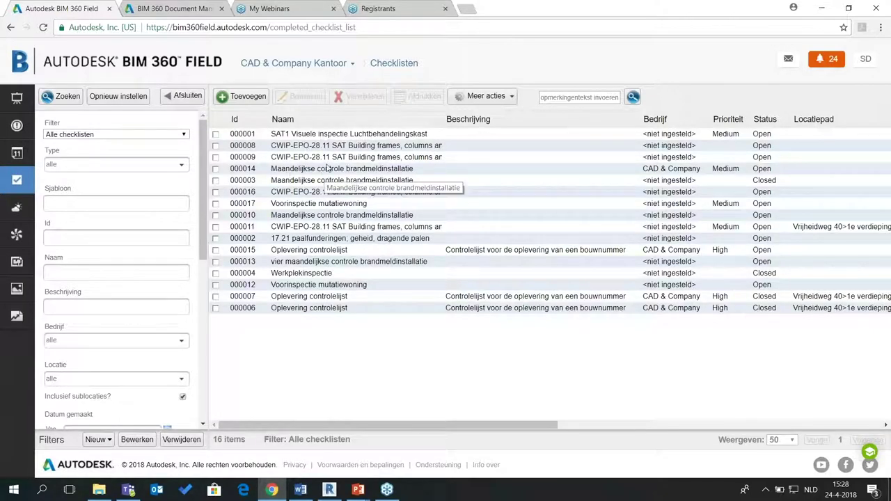
# - Open the checklist SAT1 Visuele inspectie Luchtbehandelingskast and review the questions in its Documentatie group
pyautogui.click(332, 134)
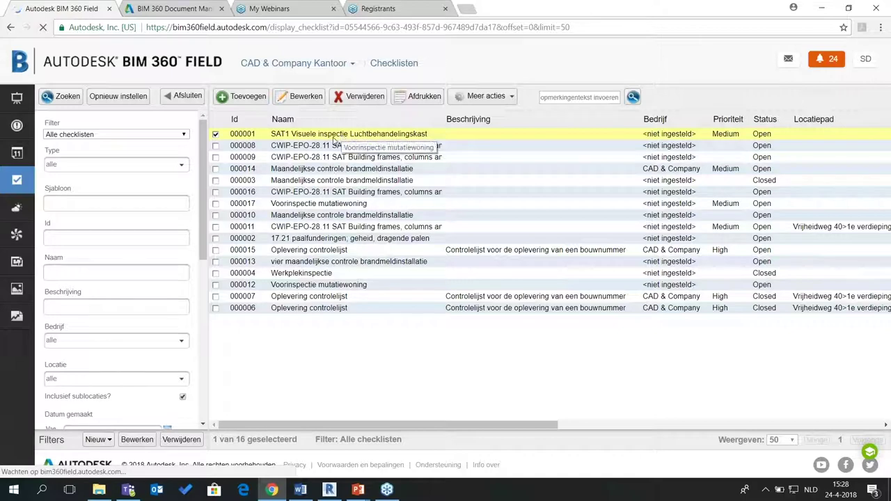
pyautogui.doubleClick(343, 135)
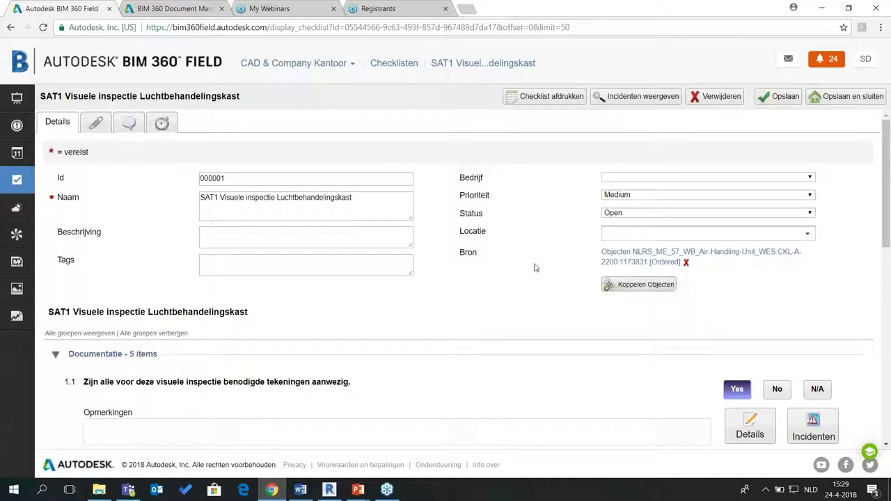
pyautogui.scroll(-3, 557, 289)
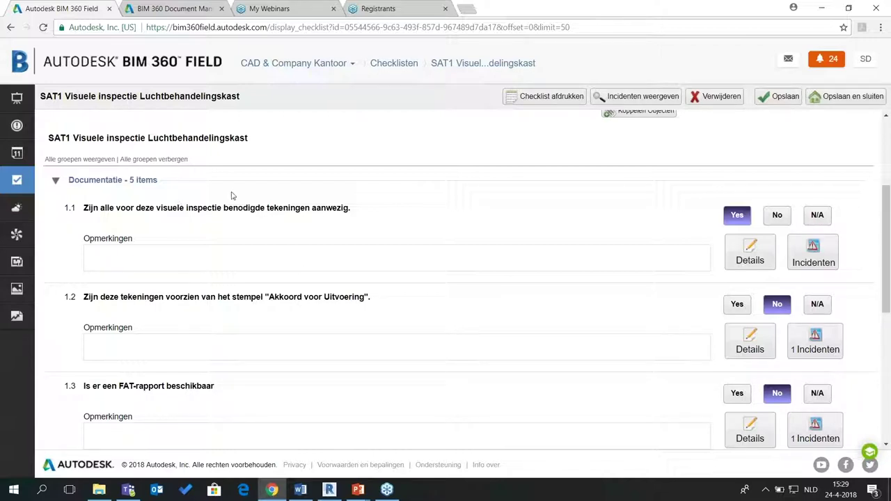
pyautogui.scroll(-1, 772, 137)
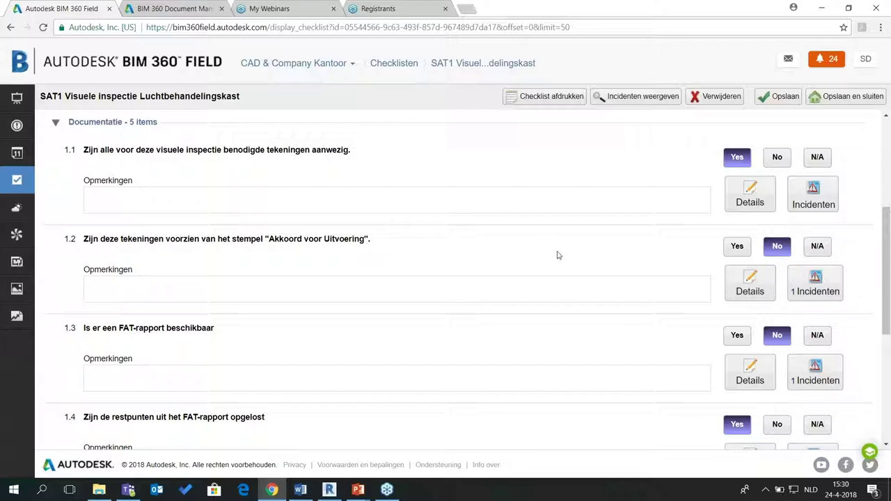
pyautogui.scroll(-2, 557, 256)
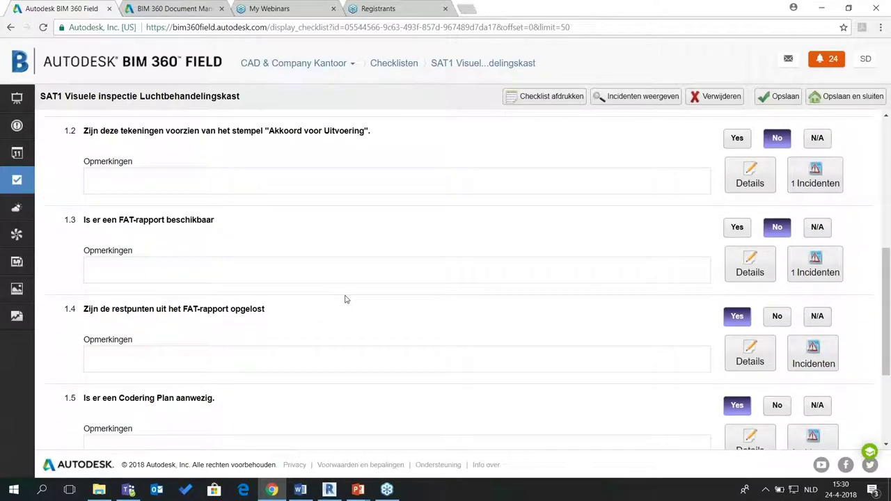
pyautogui.scroll(-1, 341, 294)
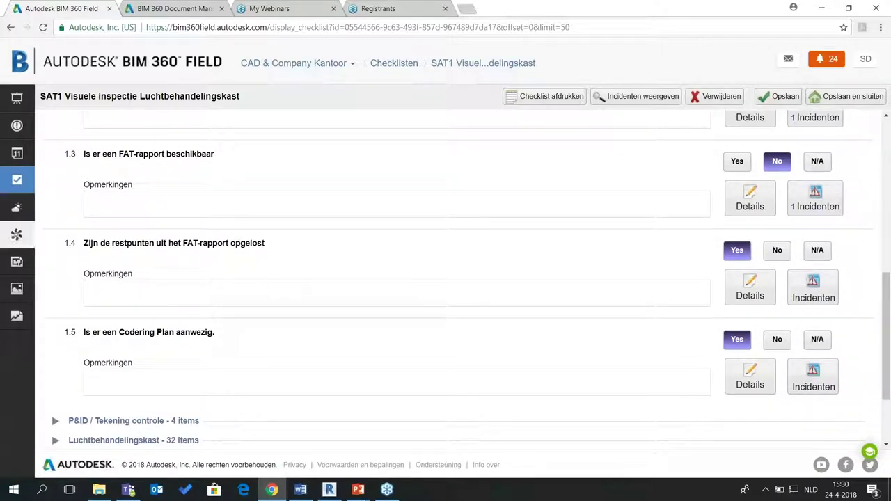
# - View the daily updates calendar and the project's list of objects
pyautogui.click(23, 213)
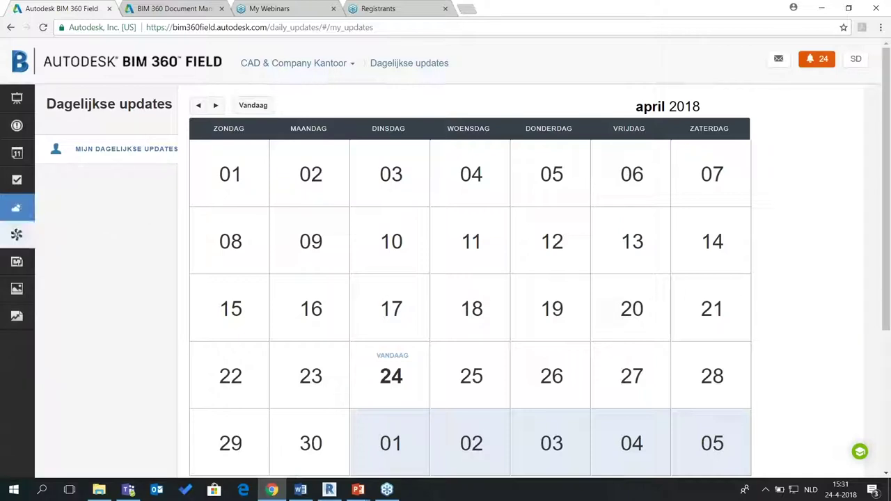
pyautogui.click(16, 237)
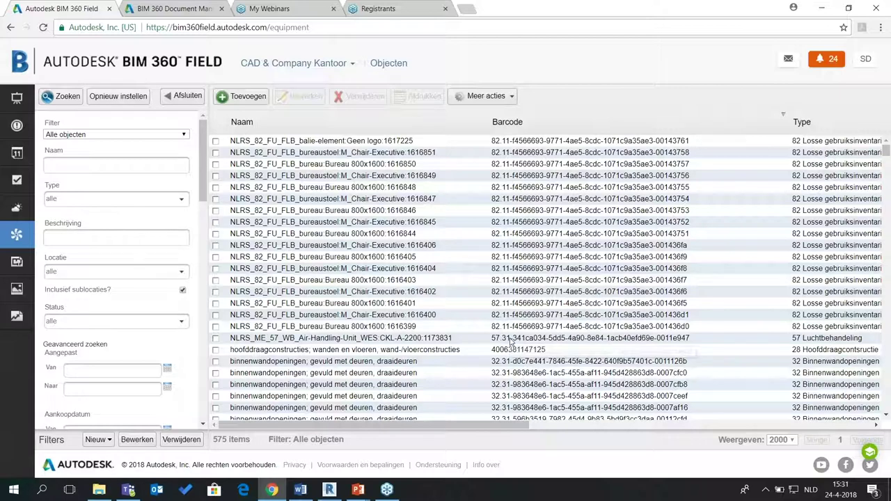
# - Open the air-handling unit object NLRS_ME_57_WB_Air-Handling-Unit_WES and view its comments and history
pyautogui.click(511, 340)
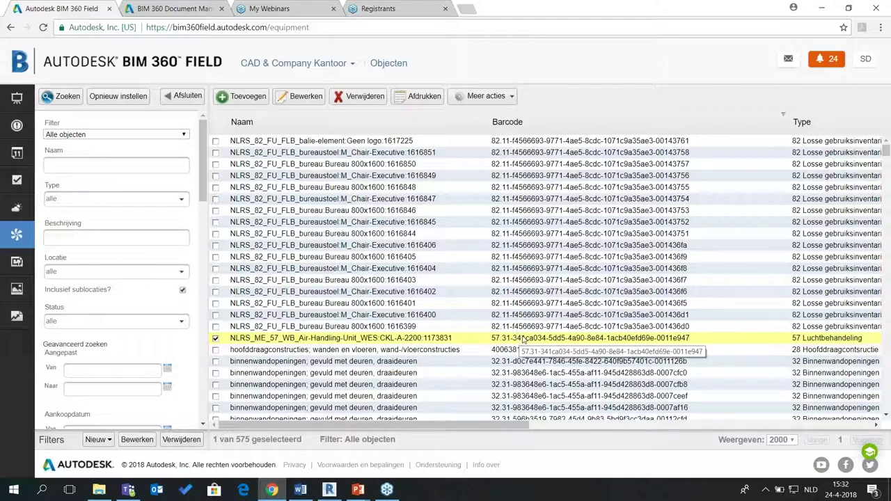
pyautogui.click(567, 341)
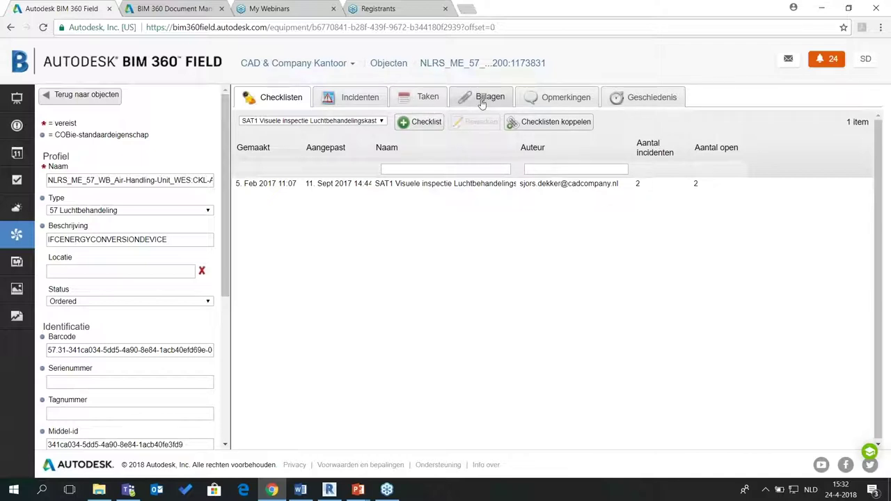
pyautogui.click(566, 104)
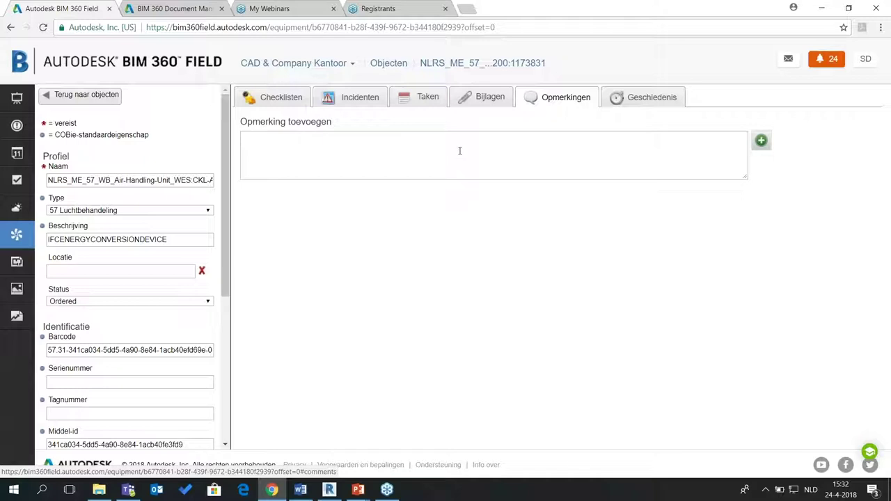
pyautogui.click(647, 104)
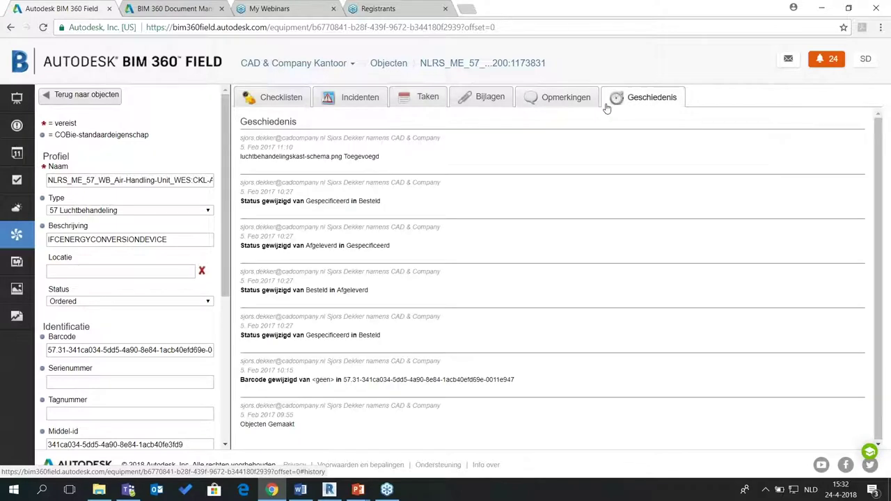
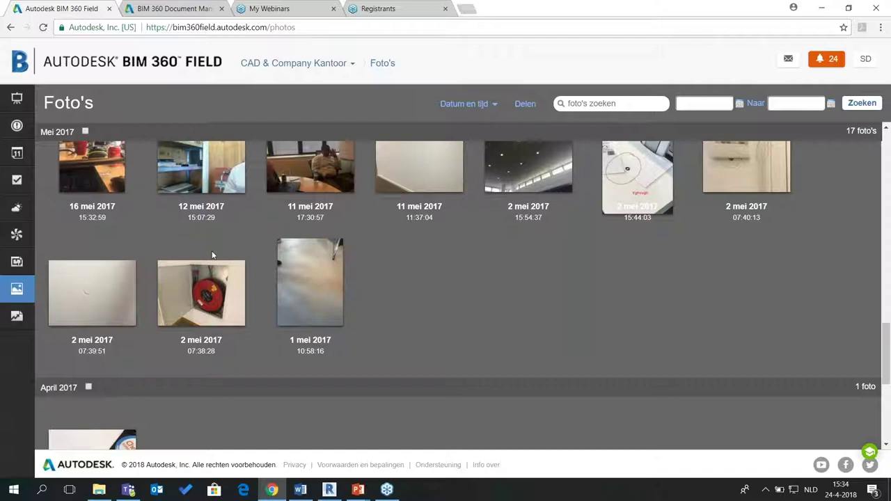
# - Switch to BIM 360 Document Management and view the available modules of the BIM & BIER project
pyautogui.moveTo(177, 202)
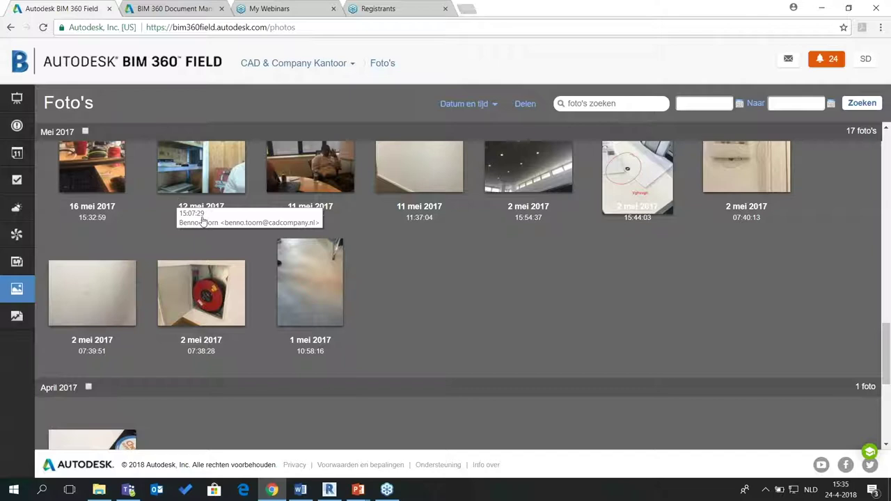
pyautogui.click(160, 9)
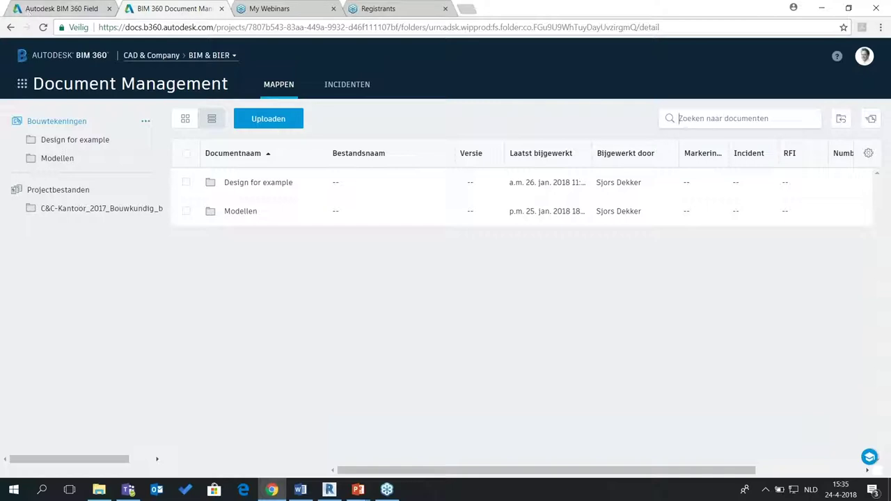
pyautogui.click(134, 88)
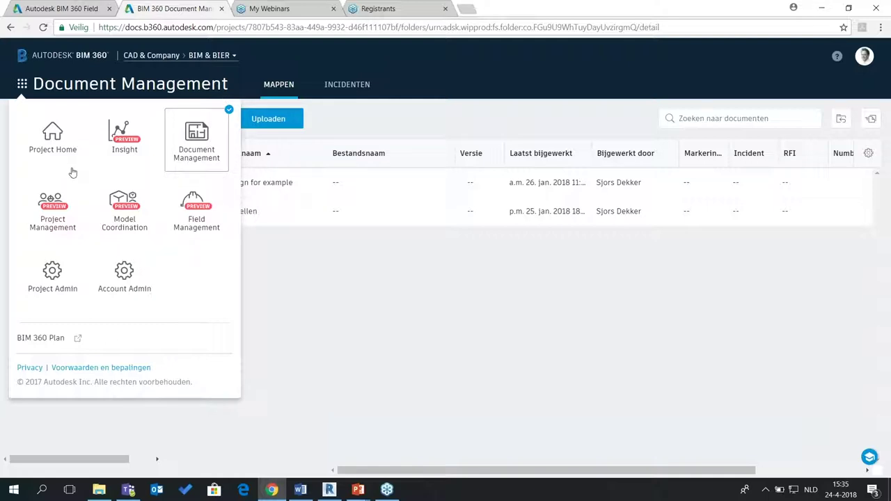
pyautogui.click(376, 286)
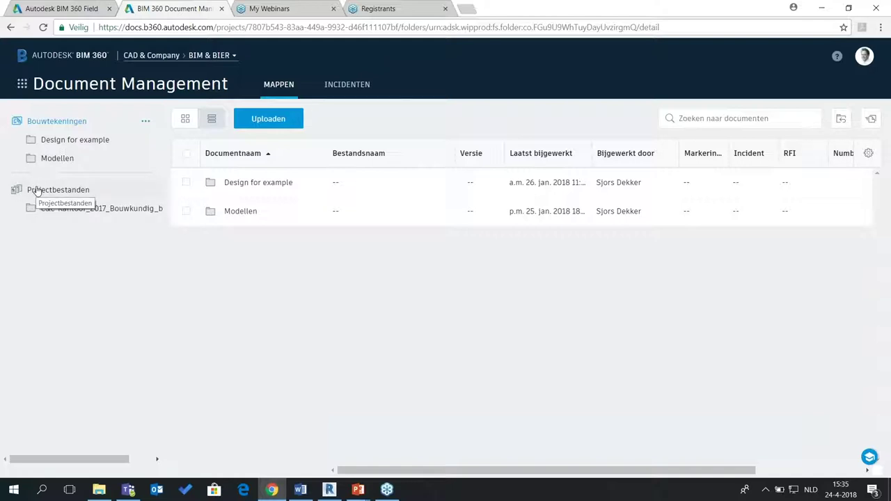
# - Open the Design for example folder and widen the Bestandsnaam column to fit the full file names
pyautogui.click(256, 188)
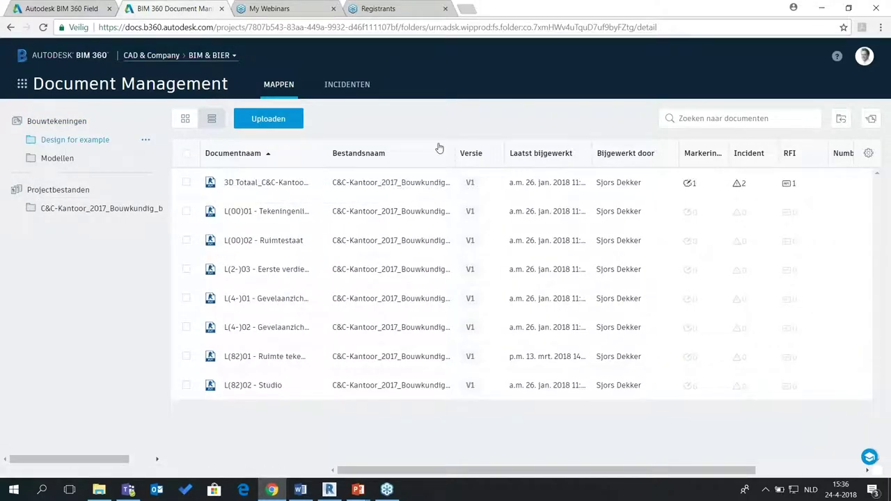
pyautogui.moveTo(459, 152); pyautogui.dragTo(493, 147)
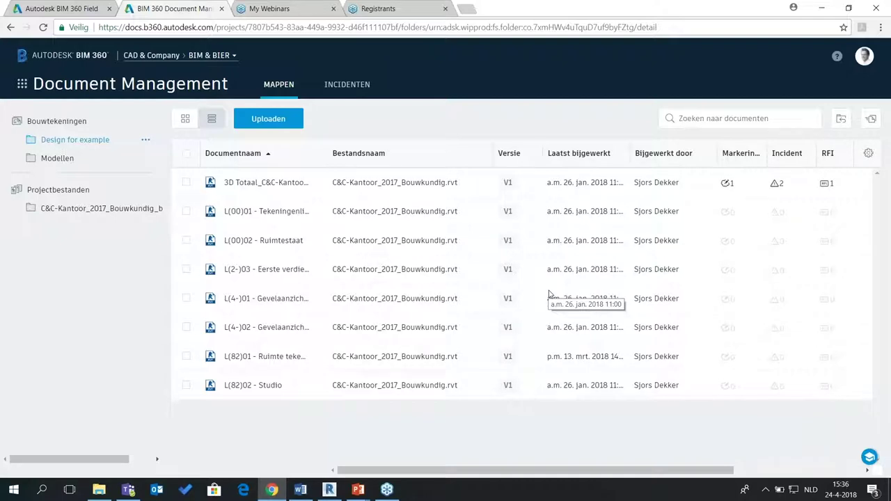
# - View the version history of the L(00)01 - Tekeningenlijst drawing
pyautogui.click(508, 212)
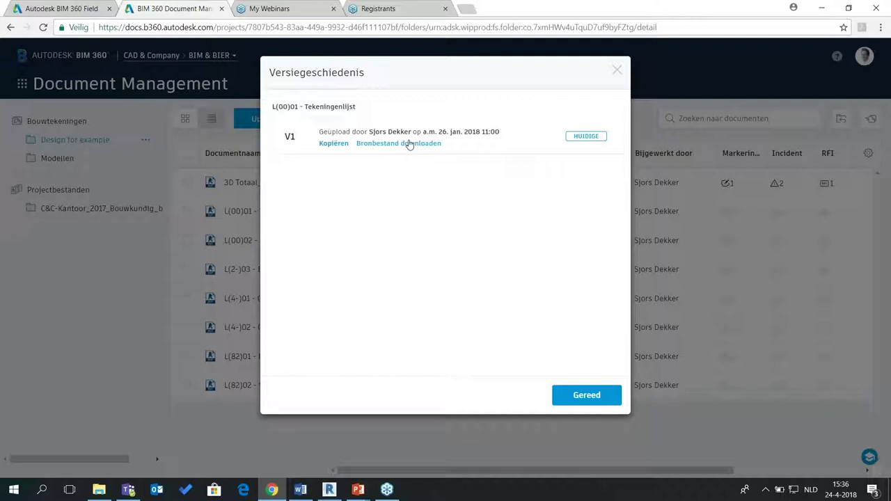
pyautogui.click(617, 73)
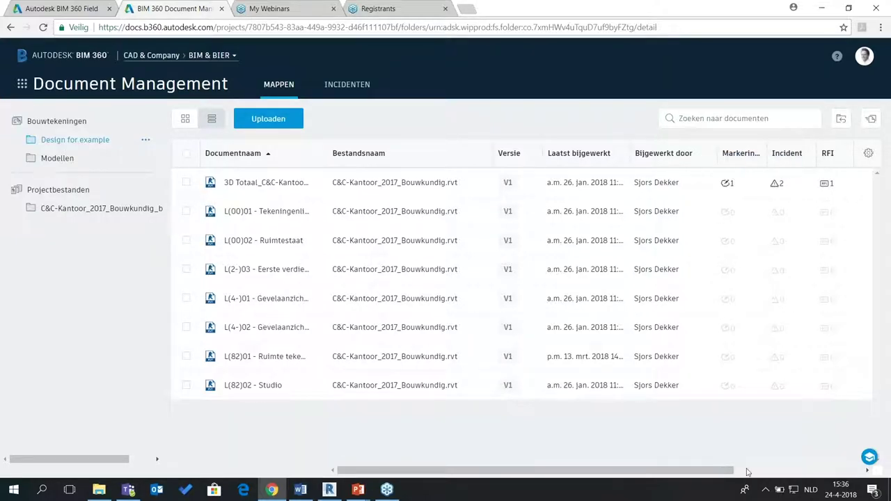
# - Open the 3D Totaal_C&C-Kantoor_2017_Bouwkundig model and review the details of incident #4 at the building corner
pyautogui.moveTo(731, 471); pyautogui.dragTo(695, 484)
pyautogui.click(289, 184)
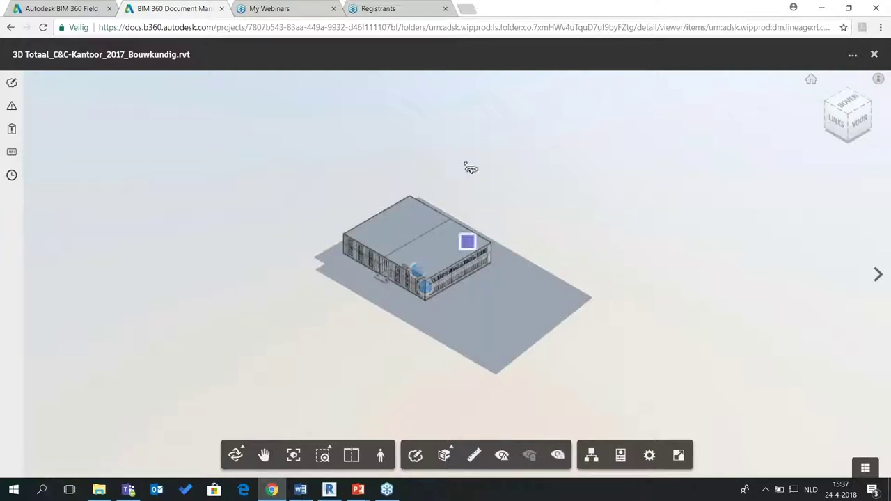
pyautogui.moveTo(395, 245); pyautogui.dragTo(432, 286)
pyautogui.scroll(5, 432, 286)
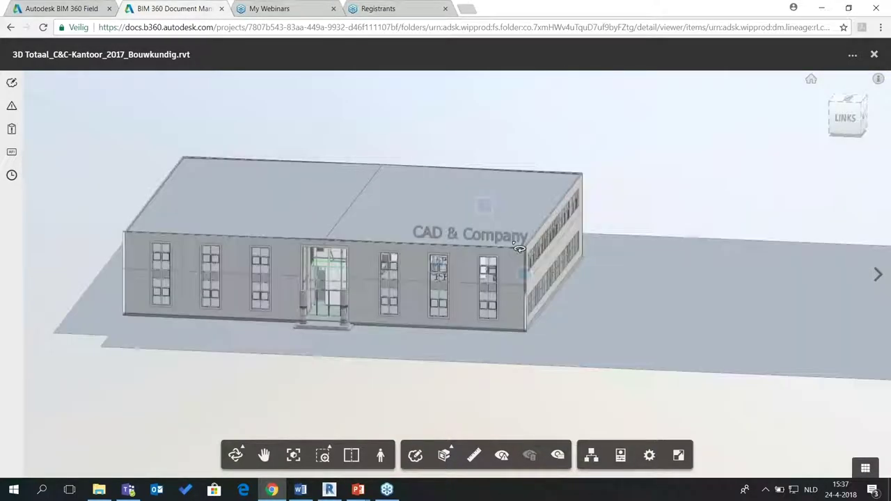
pyautogui.moveTo(518, 248)
pyautogui.mouseDown()
pyautogui.moveTo(501, 278)
pyautogui.moveTo(313, 244)
pyautogui.moveTo(223, 255)
pyautogui.moveTo(368, 290)
pyautogui.mouseUp()
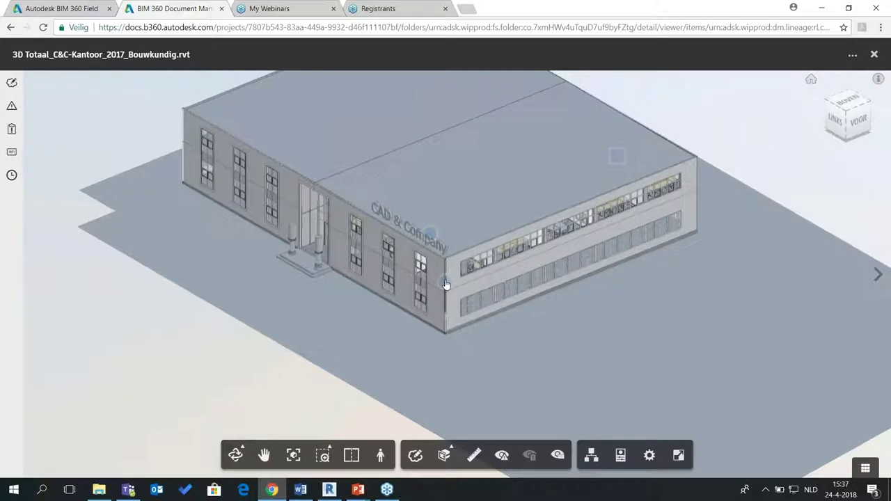
pyautogui.click(445, 280)
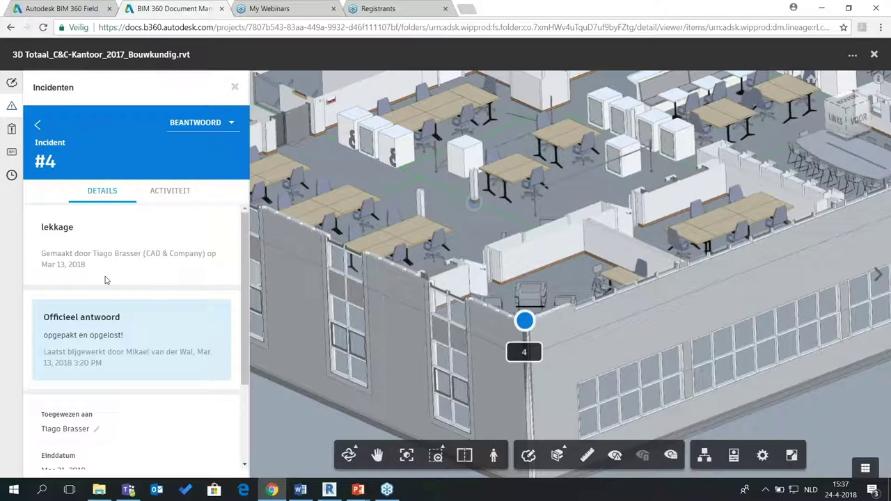
pyautogui.scroll(-1, 147, 341)
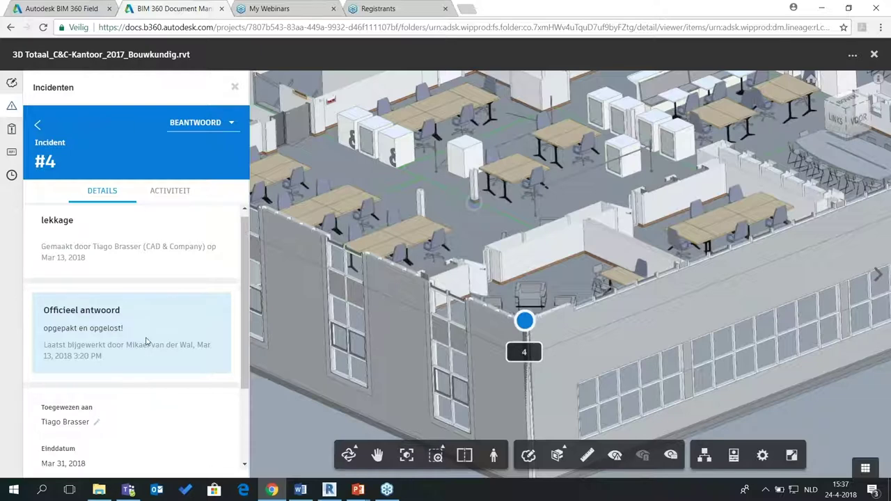
pyautogui.scroll(-3, 146, 340)
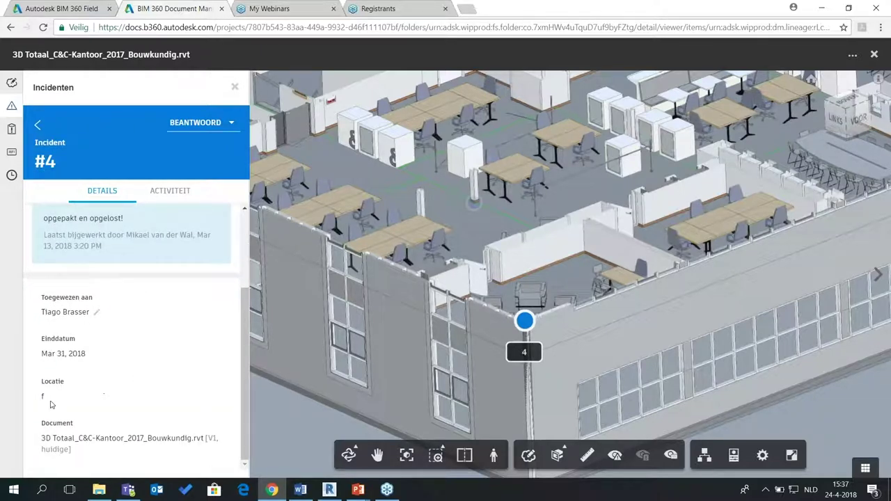
# - Check the model's field incidents and review the details of RFI #3 about the chairs
pyautogui.click(10, 129)
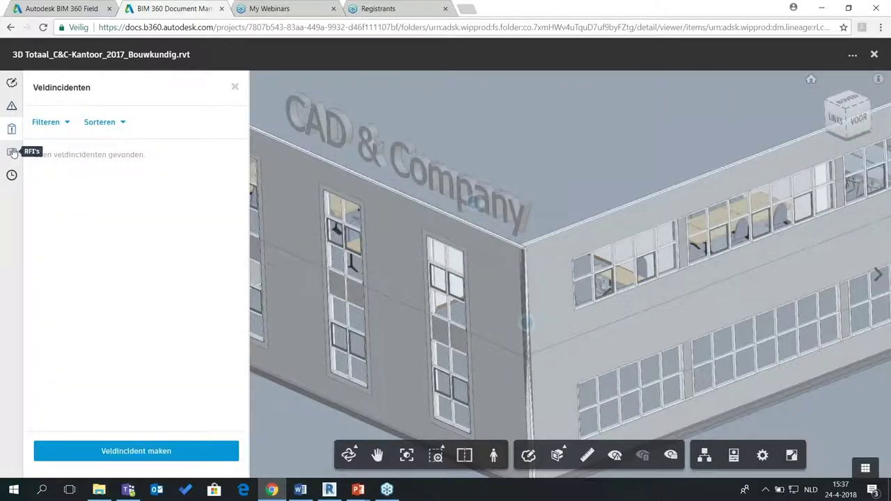
pyautogui.click(12, 152)
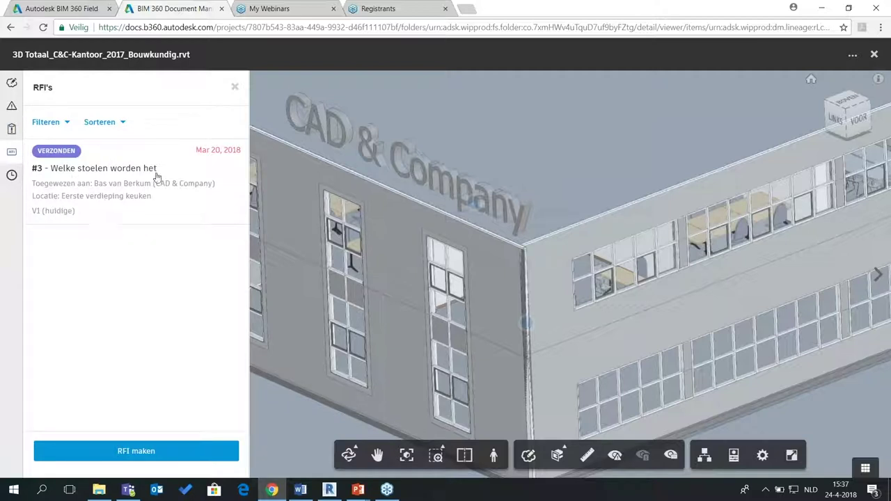
pyautogui.click(104, 179)
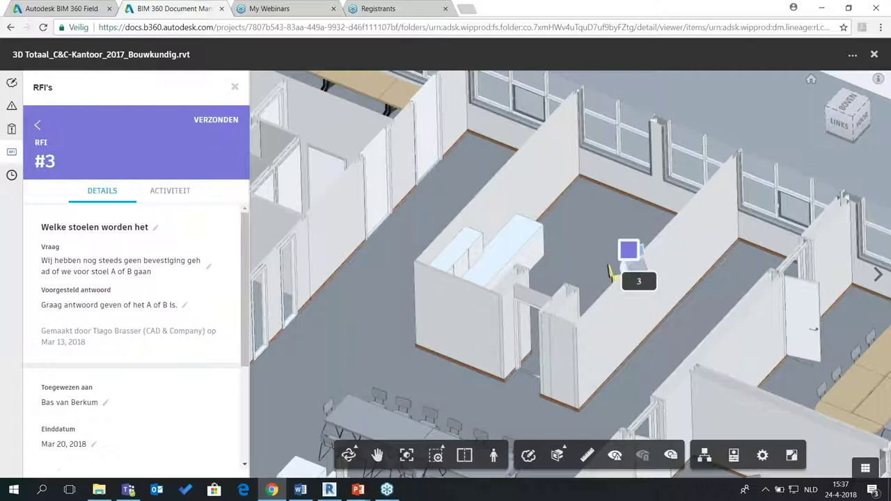
pyautogui.scroll(-1, 97, 324)
pyautogui.scroll(-1, 100, 325)
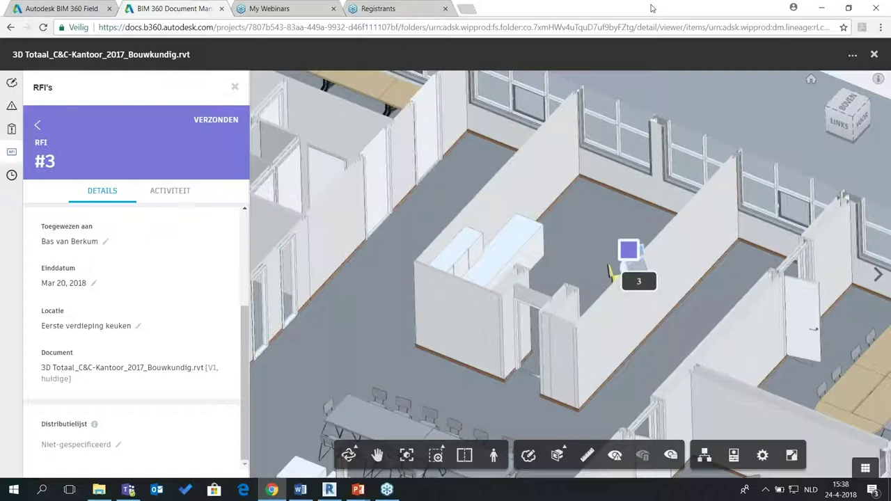
pyautogui.doubleClick(652, 9)
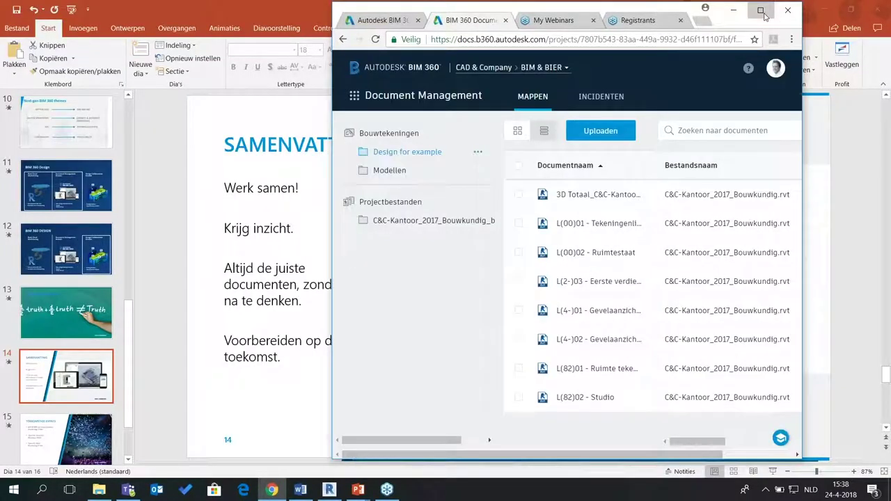
# - Maximize the browser window and switch the BIM & BIER project to the Field Management module
pyautogui.click(763, 12)
pyautogui.click(117, 89)
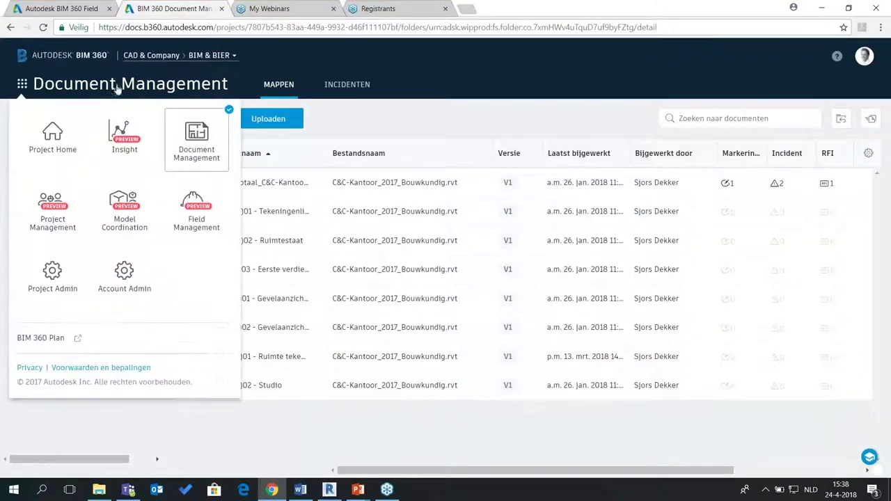
pyautogui.click(417, 119)
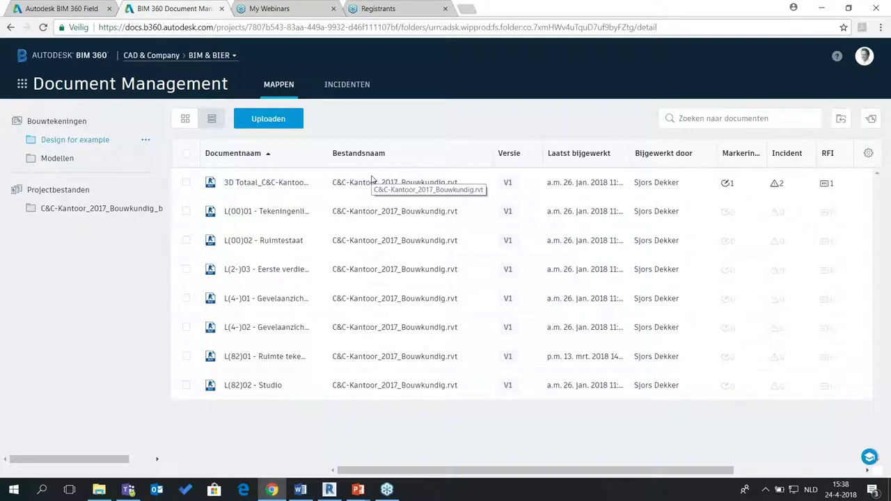
pyautogui.click(158, 83)
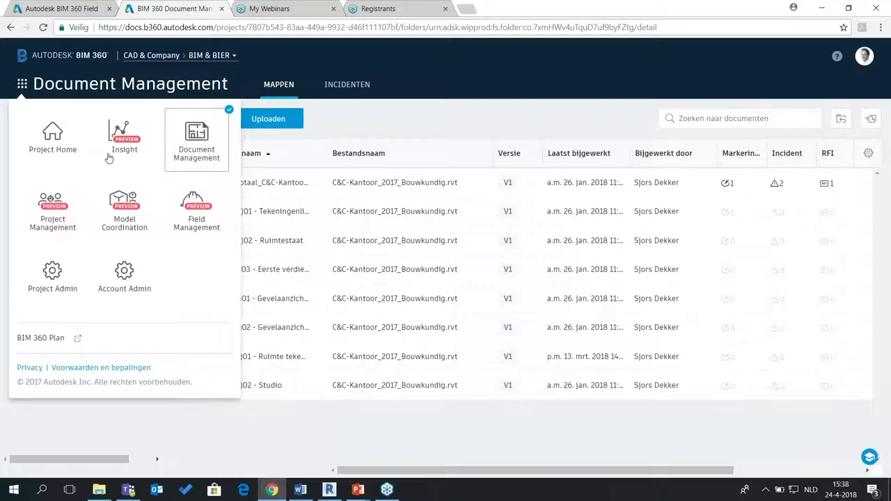
pyautogui.click(211, 203)
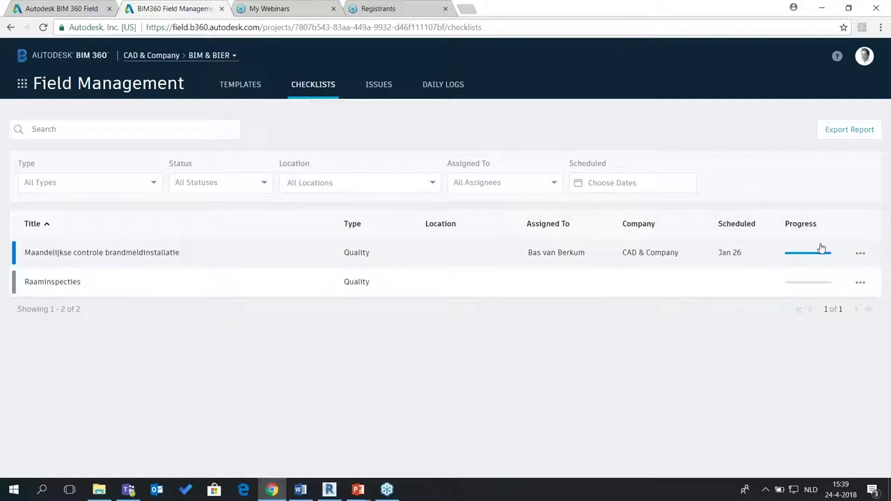
# - Open the Raaminspecties checklist and look through its sections and questions
pyautogui.click(350, 282)
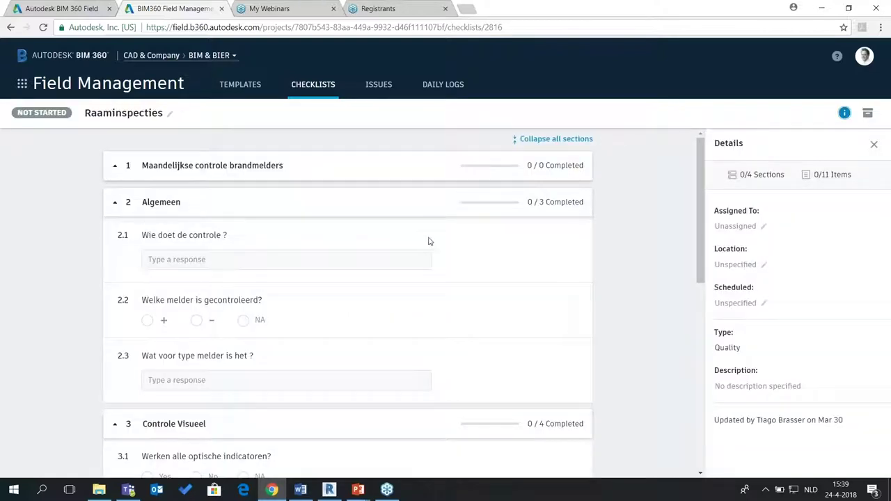
pyautogui.click(115, 167)
pyautogui.click(114, 172)
pyautogui.scroll(-4, 390, 253)
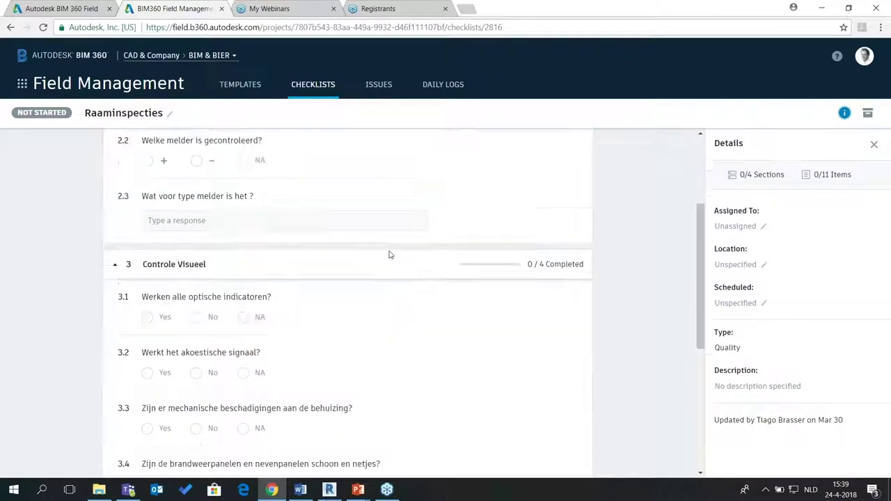
pyautogui.scroll(-2, 383, 237)
pyautogui.scroll(7, 384, 236)
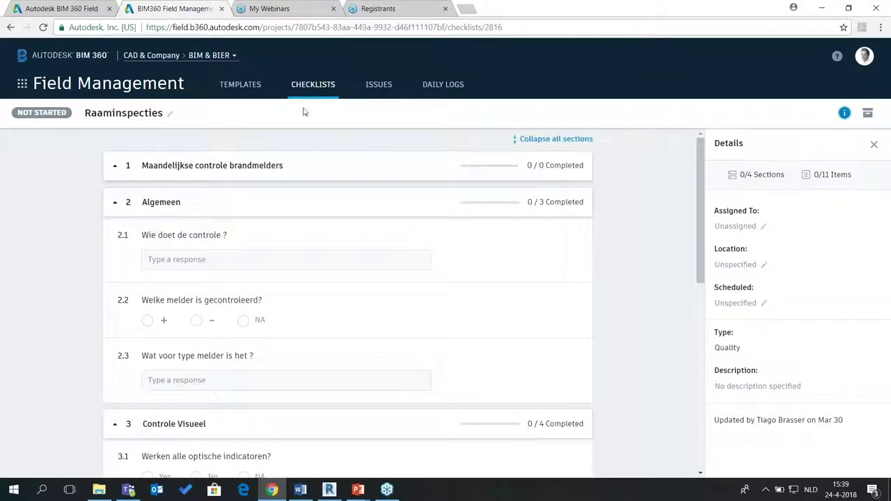
# - Open the Maandelijkse controle brandmeldinstallatie checklist and review the answers under Algemeen and Controle Visueel
pyautogui.click(312, 87)
pyautogui.click(88, 259)
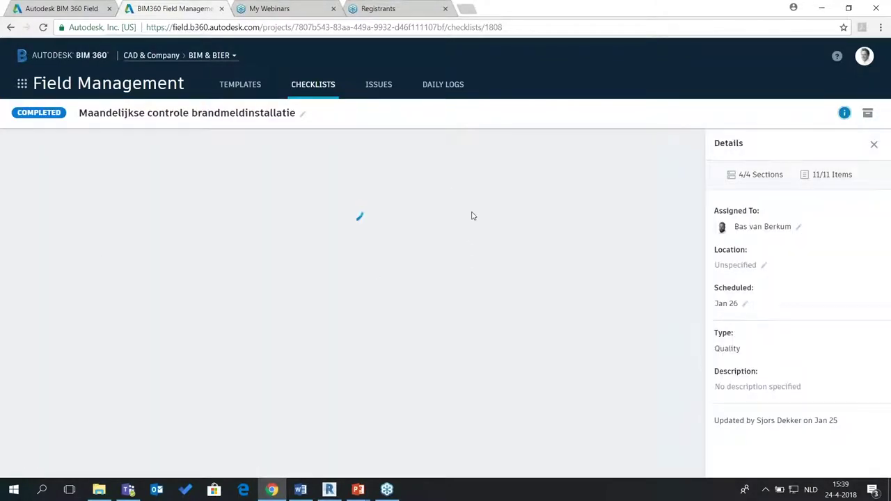
pyautogui.click(121, 203)
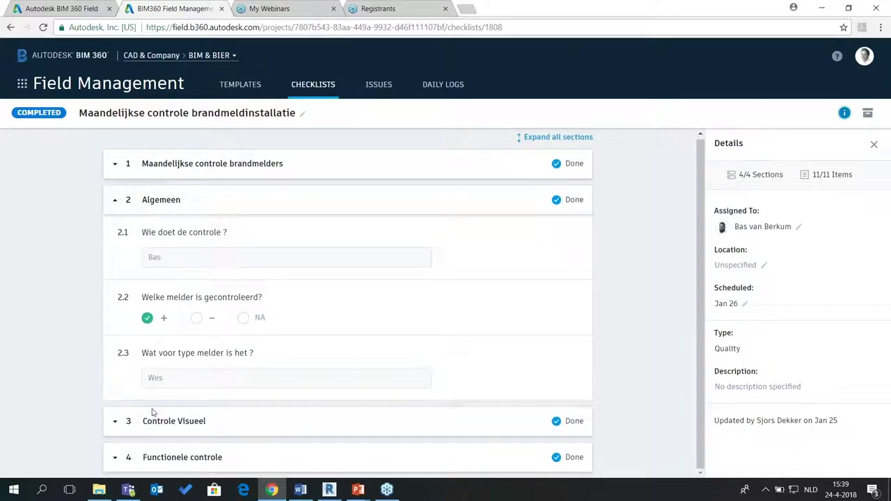
pyautogui.click(116, 423)
pyautogui.scroll(-5, 216, 323)
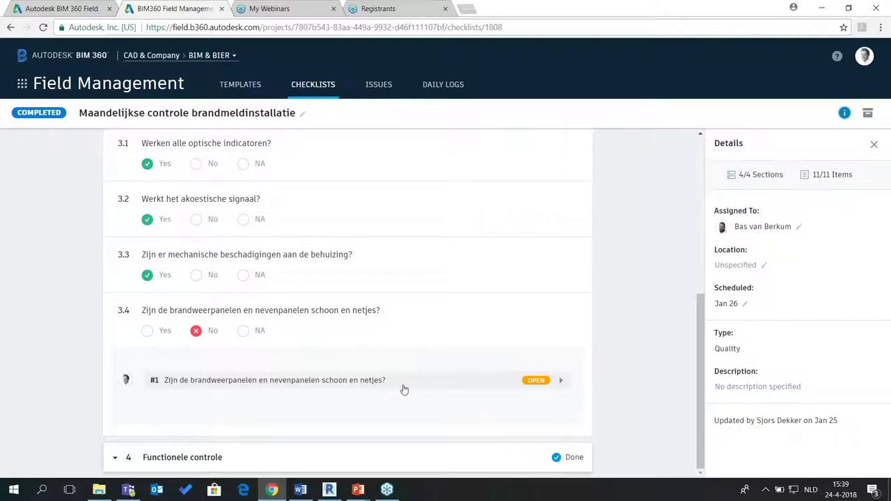
# - View the Field Management issues, then retrieve the weather data for the April 24, 2018 daily log
pyautogui.click(380, 85)
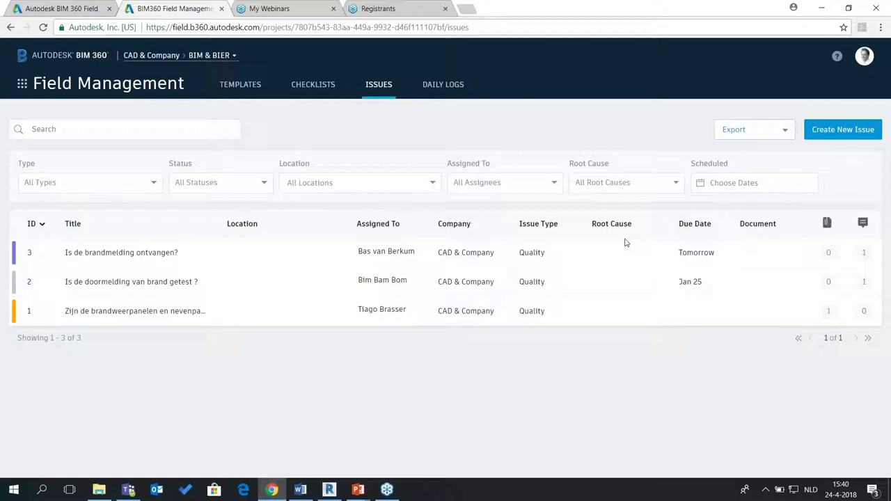
pyautogui.click(431, 87)
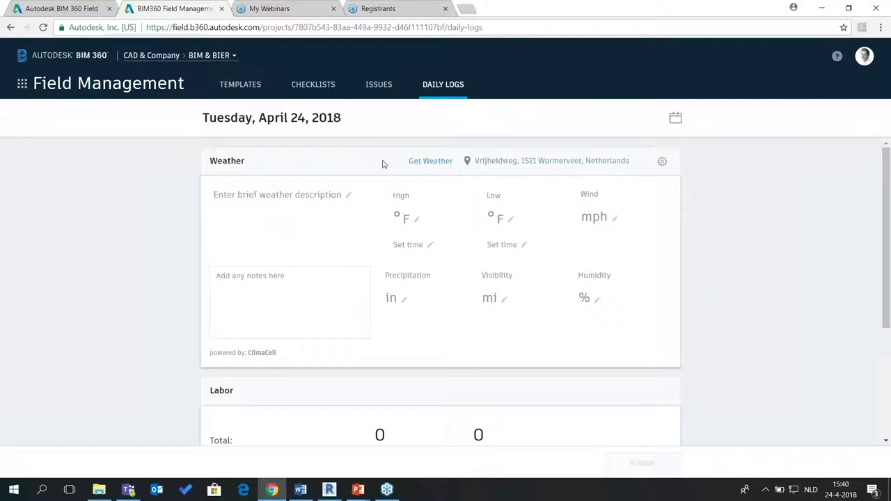
pyautogui.click(430, 161)
pyautogui.click(589, 307)
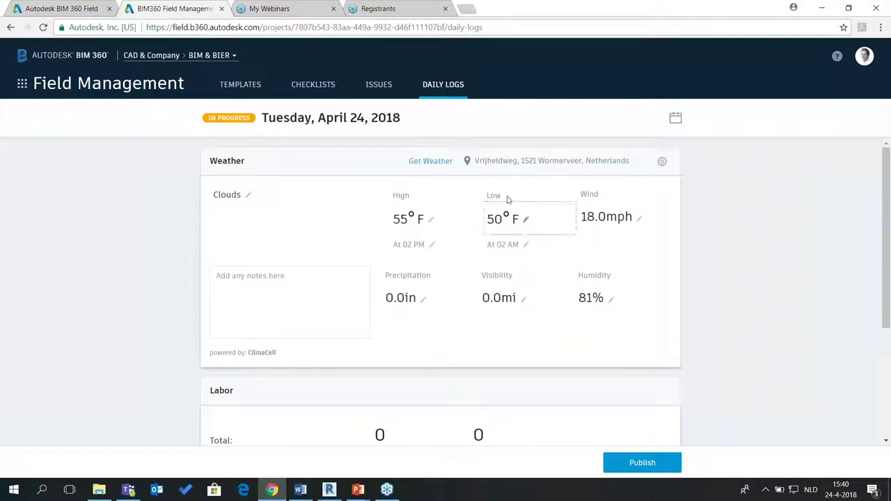
# - Review the daily log's Labor and General Notes sections and check the calendar for logged days
pyautogui.scroll(-1, 308, 239)
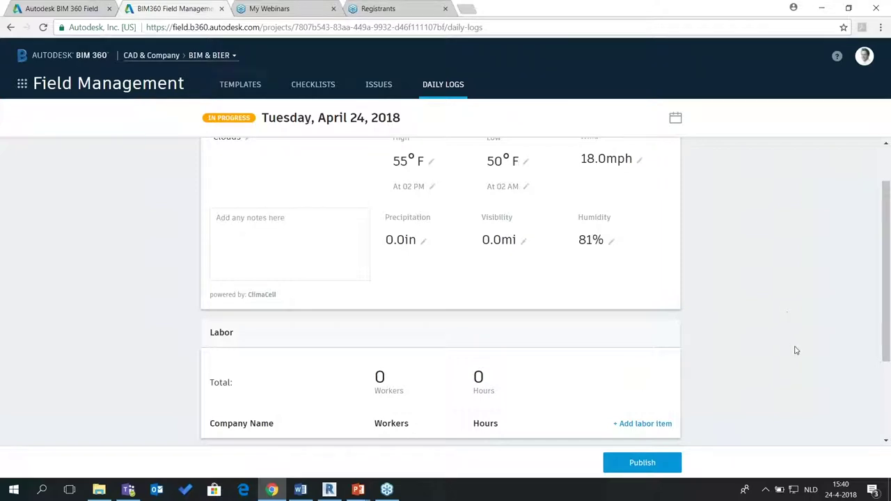
pyautogui.scroll(-2, 786, 348)
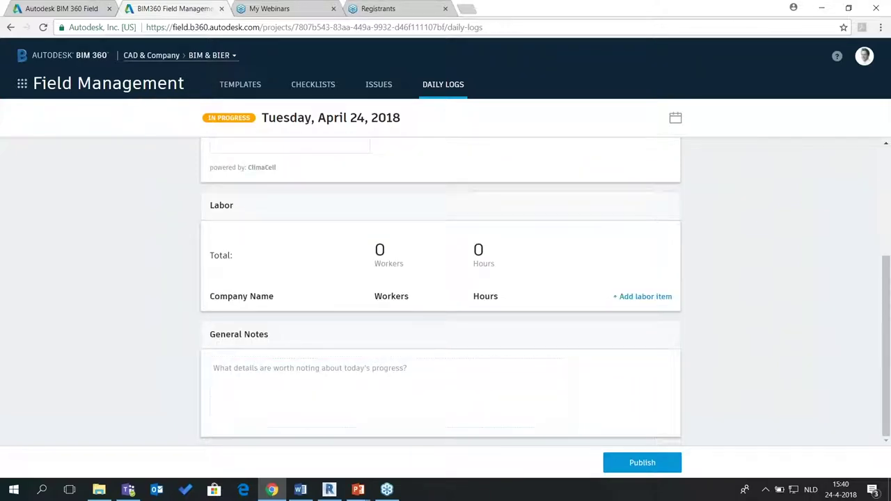
pyautogui.click(676, 121)
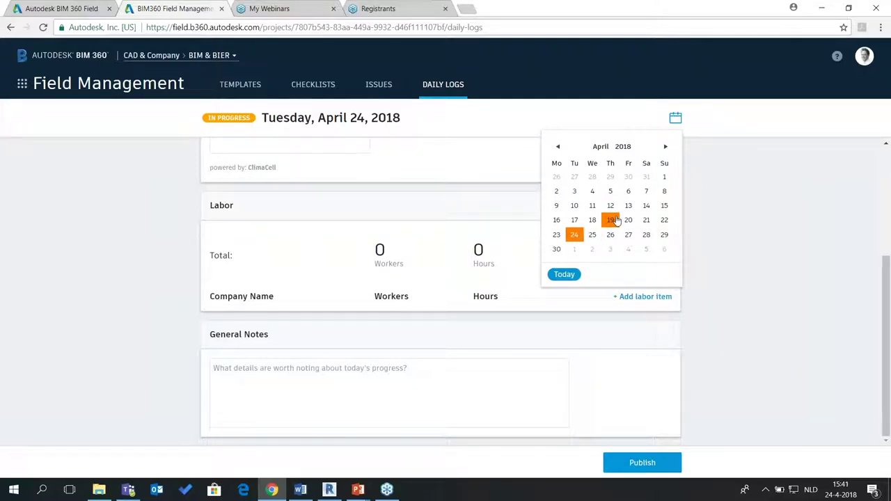
pyautogui.click(775, 238)
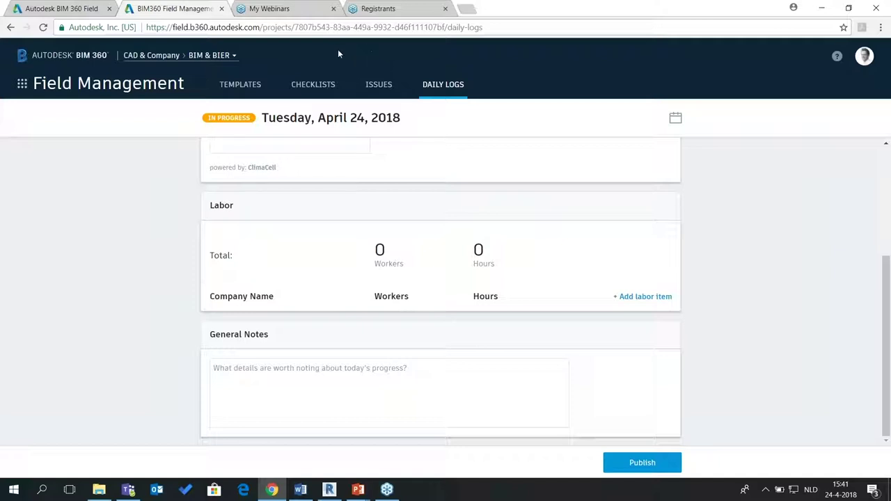
# - Open Project Home and examine its field issues, checklists, RFIs, document issues and submittal items
pyautogui.click(105, 85)
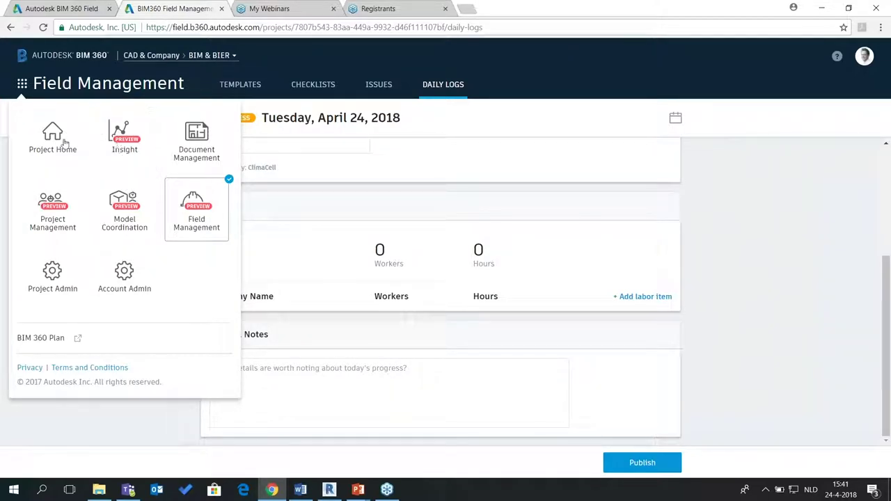
pyautogui.click(56, 135)
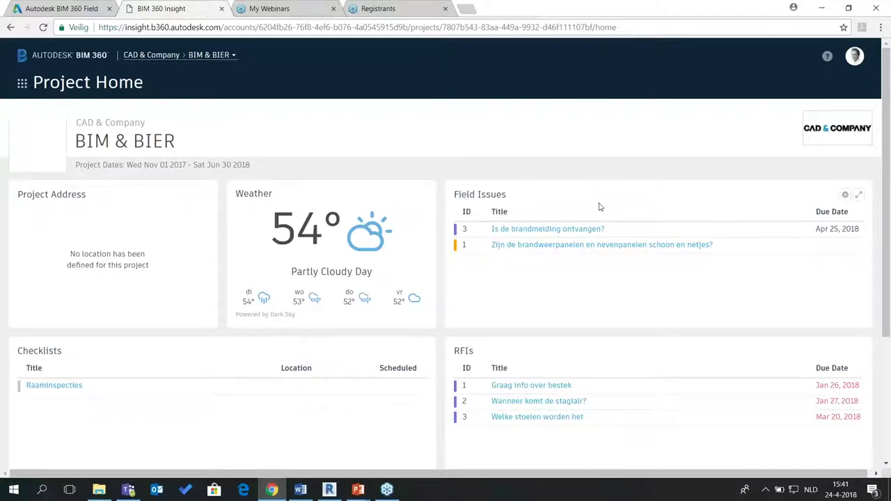
pyautogui.scroll(-3, 601, 207)
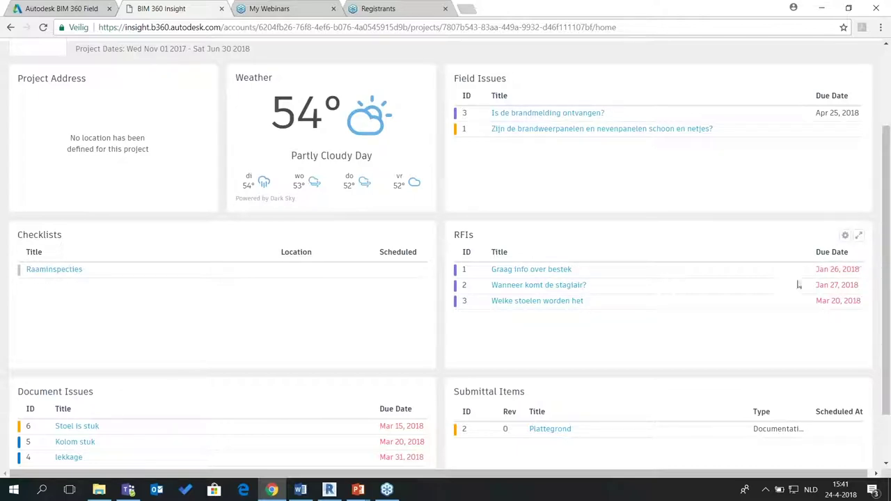
pyautogui.scroll(-1, 826, 273)
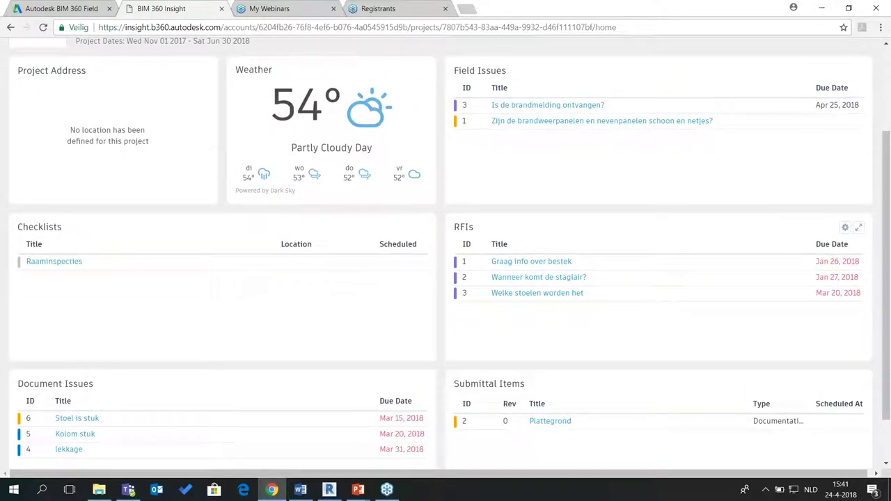
pyautogui.scroll(-1, 199, 295)
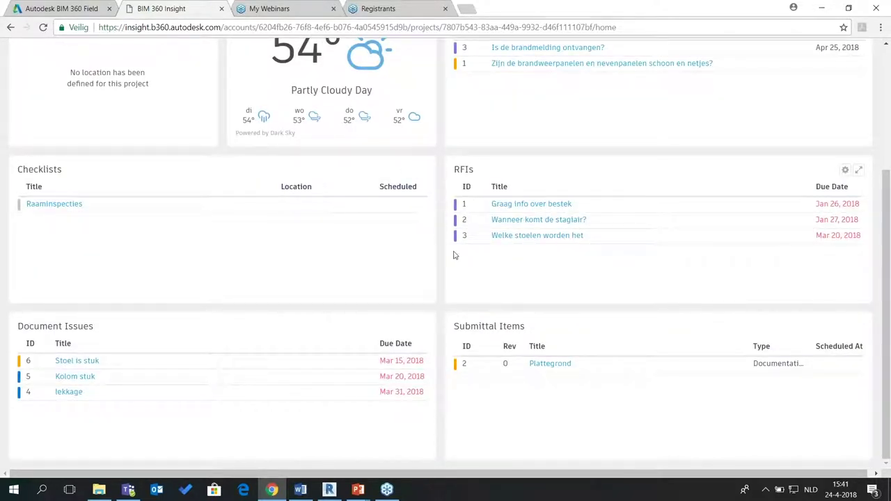
pyautogui.scroll(3, 456, 257)
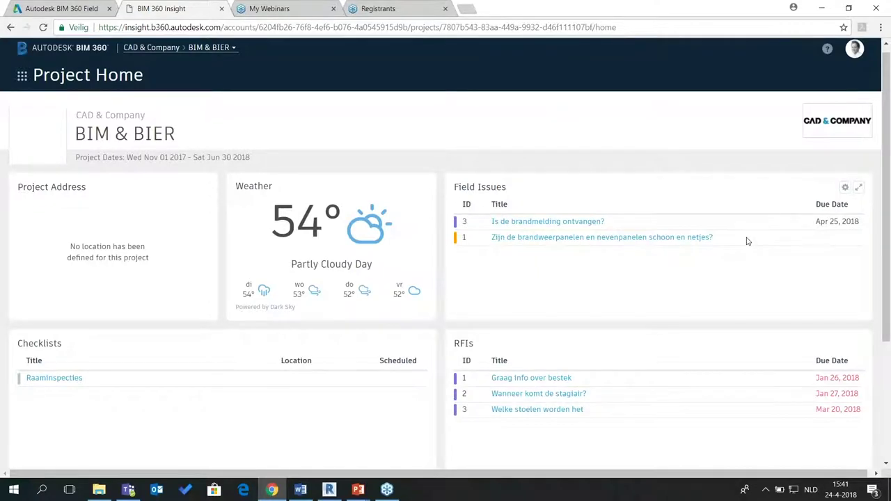
pyautogui.scroll(-2, 748, 241)
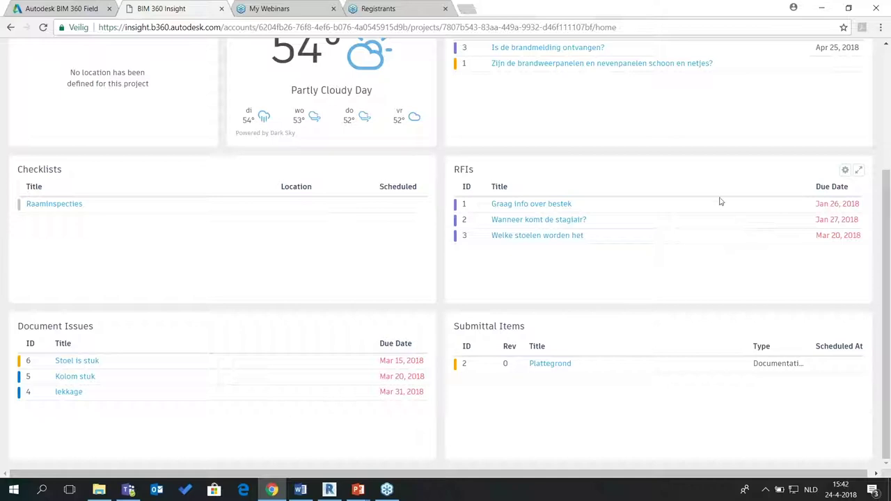
pyautogui.scroll(1, 655, 258)
pyautogui.scroll(3, 705, 239)
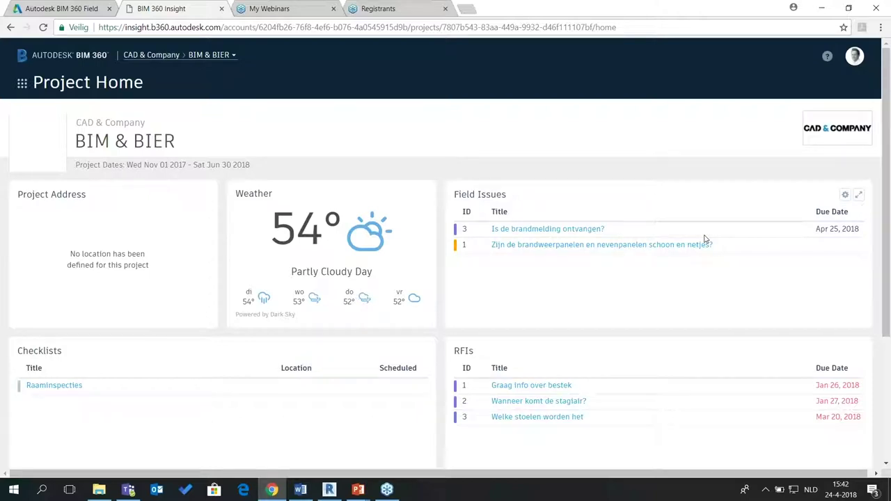
# - In Model Coordination, open the clashes of the MEP model with the Bouwkundig model and select Compound Ceiling [927984]
pyautogui.click(100, 83)
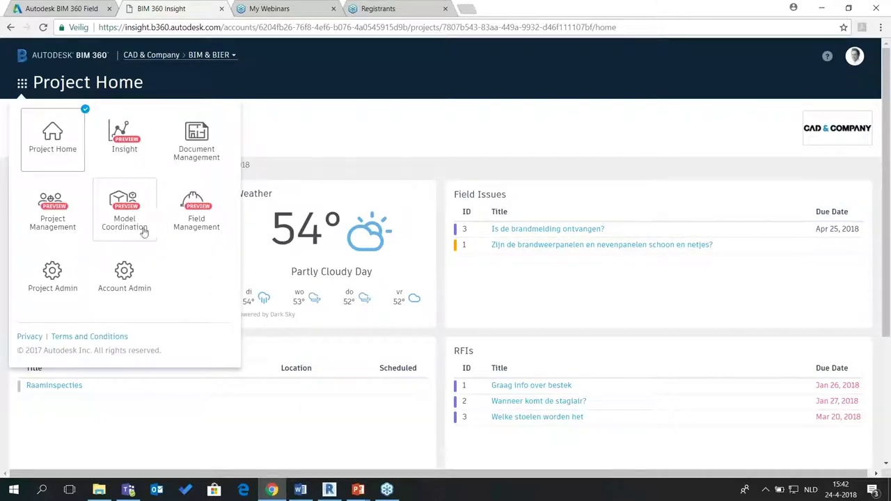
pyautogui.click(132, 206)
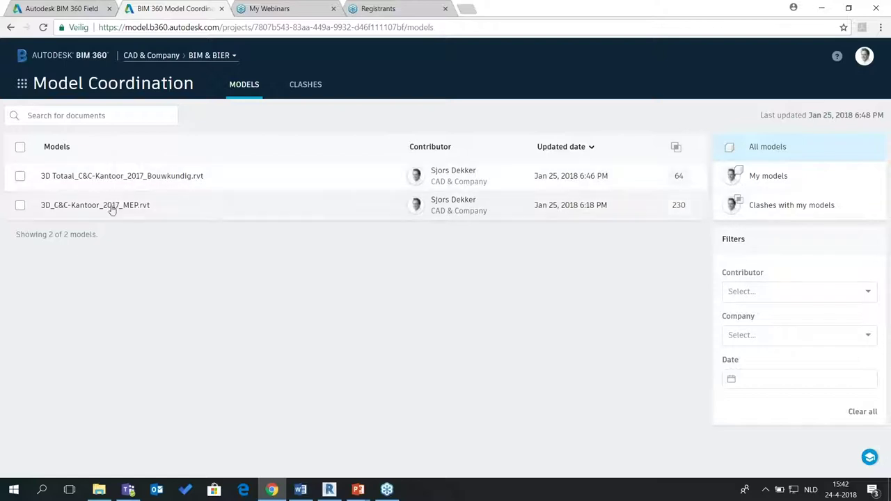
pyautogui.click(312, 87)
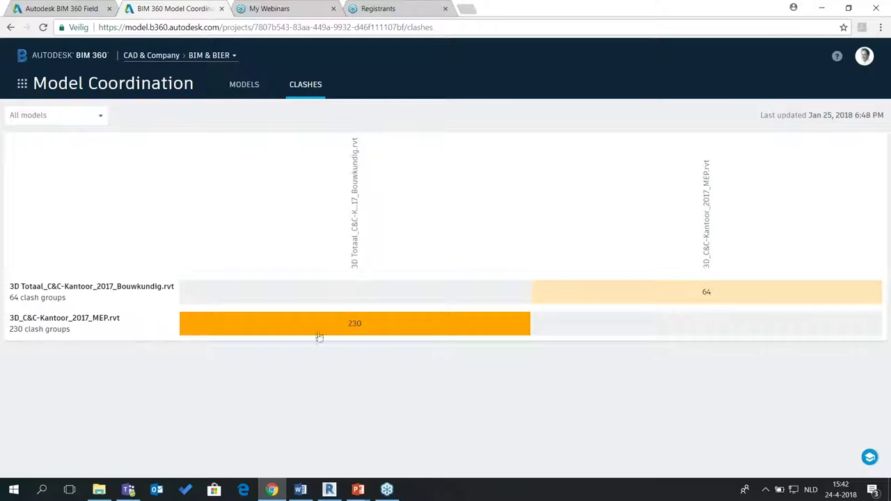
pyautogui.click(354, 325)
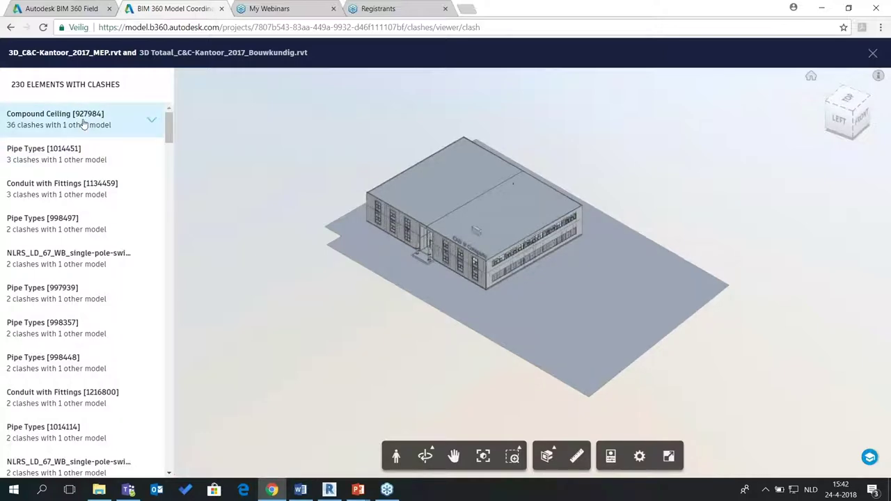
pyautogui.click(95, 123)
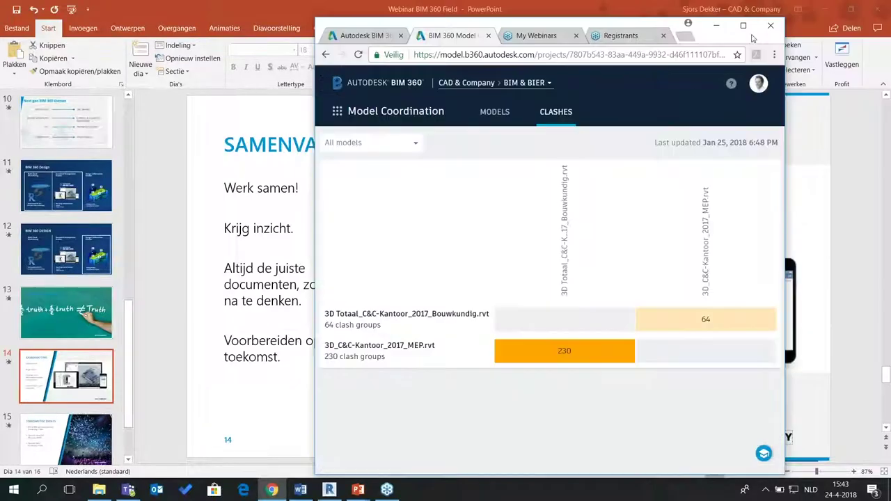
# - Maximize the browser window and show the available BIM 360 modules for the project
pyautogui.press('super+Up')
pyautogui.click(146, 94)
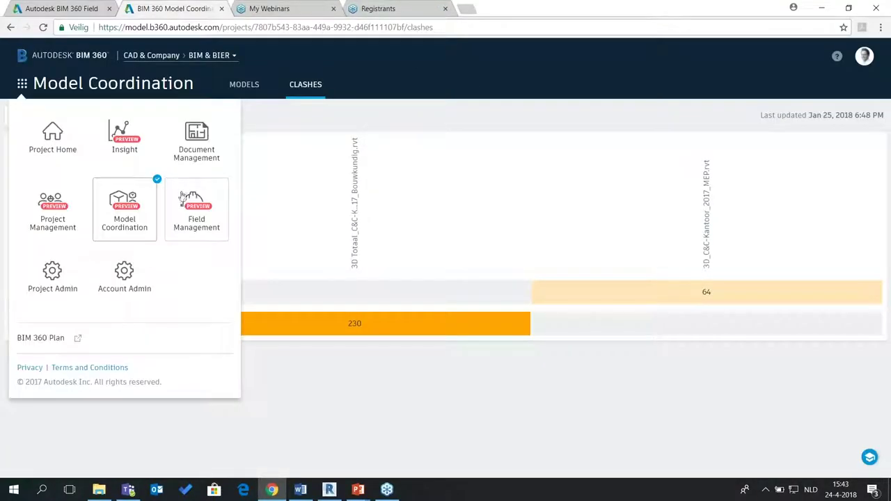